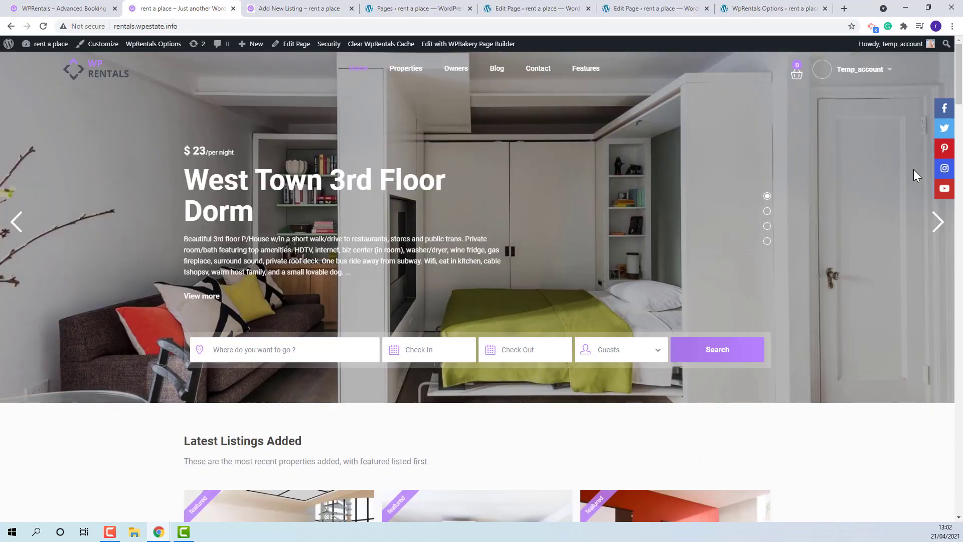
Go to Add New Listing from the Temp_account menu and scroll through its Description step.
left_click(849, 79)
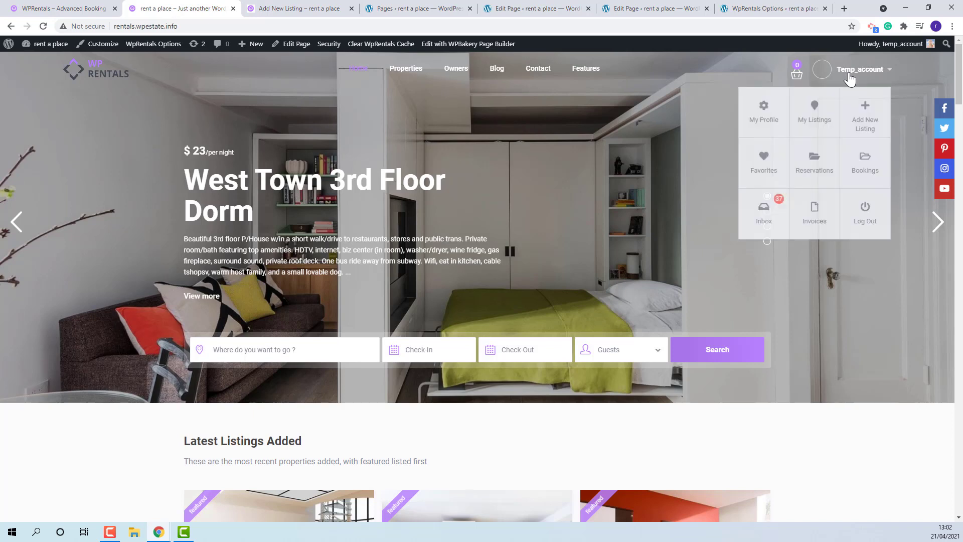
left_click(871, 130)
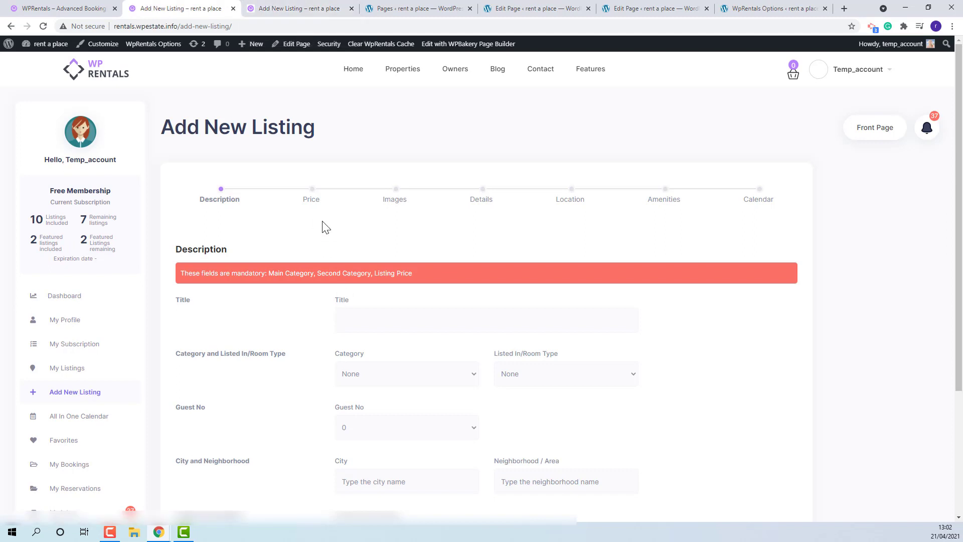
scroll(323, 227, "down", 3)
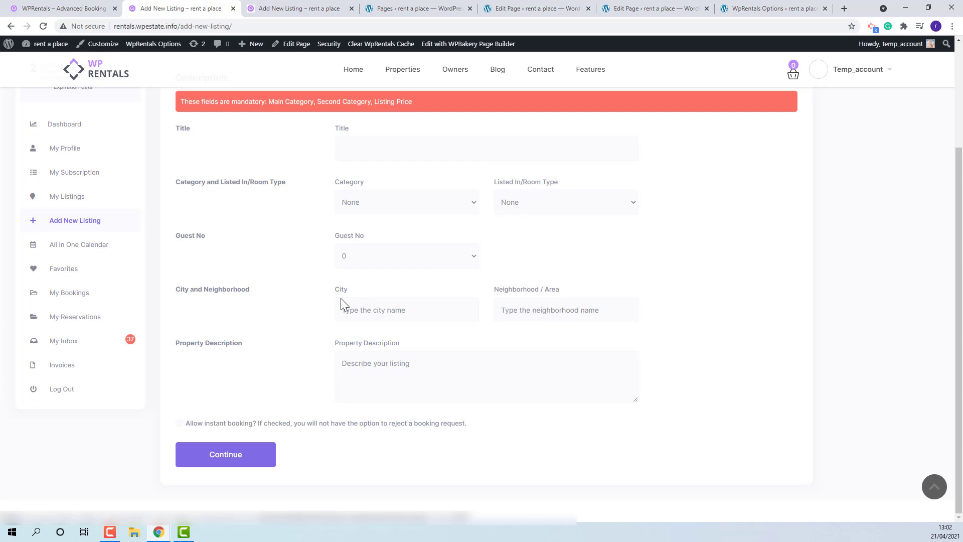
left_click(407, 10)
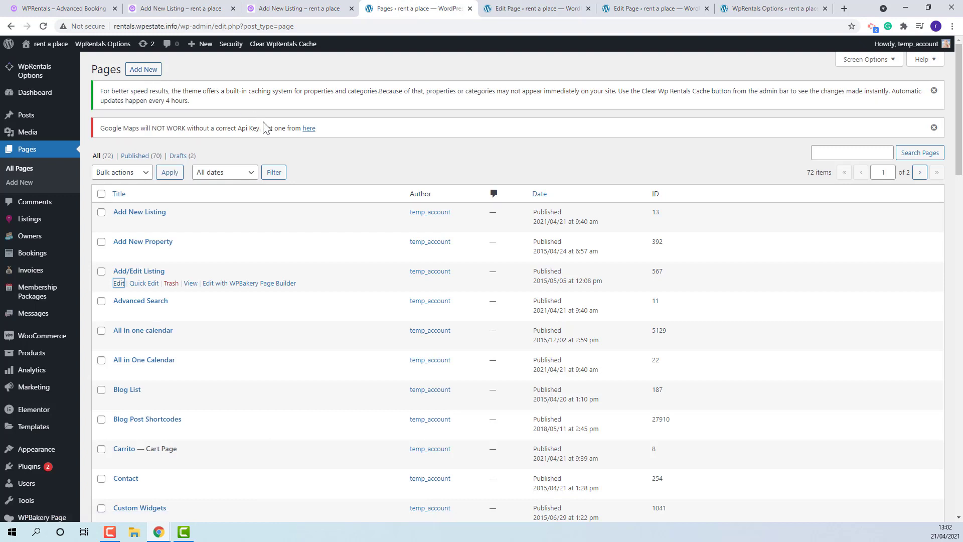
left_click(521, 9)
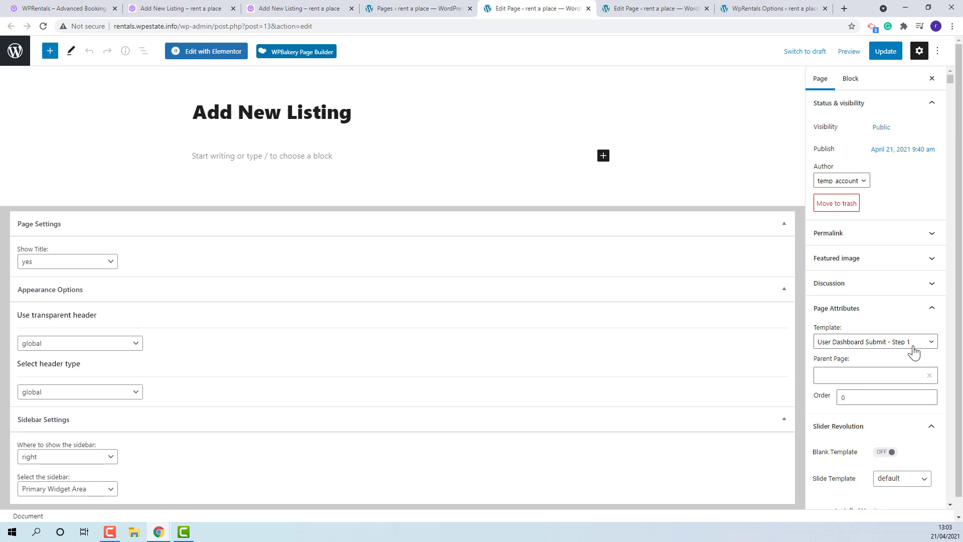
left_click(652, 9)
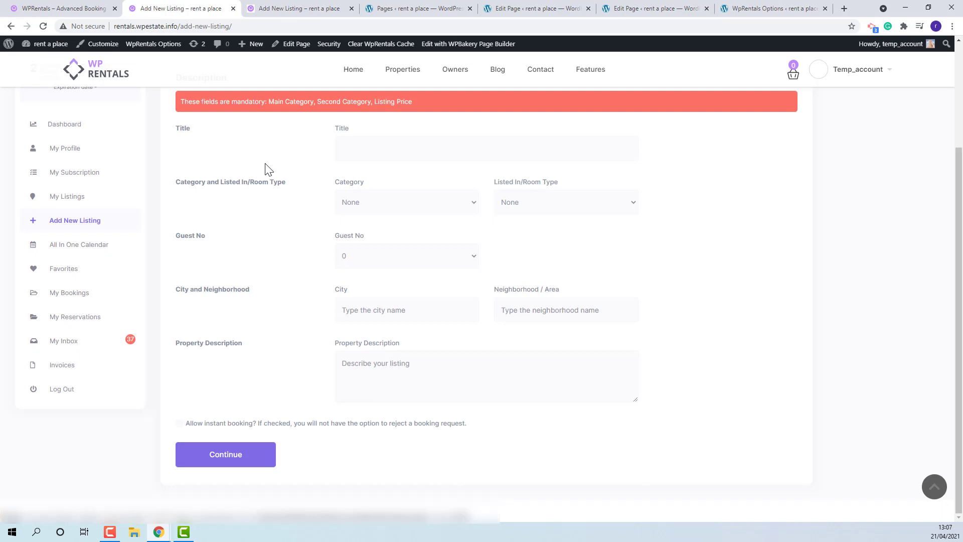
Scroll up to reach the Listing Submit Page settings in WpRentals Options.
scroll(269, 141, "up", 1)
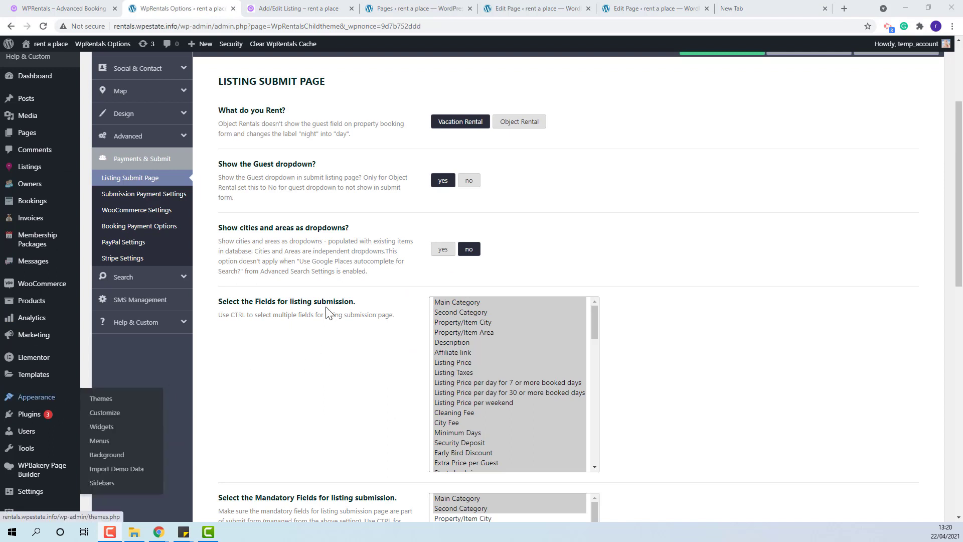
scroll(351, 196, "up", 3)
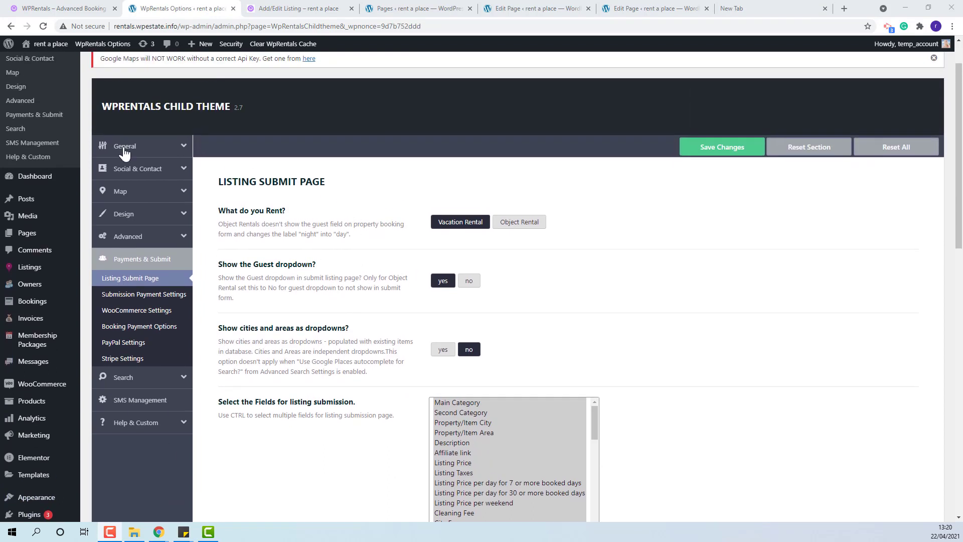
left_click(116, 146)
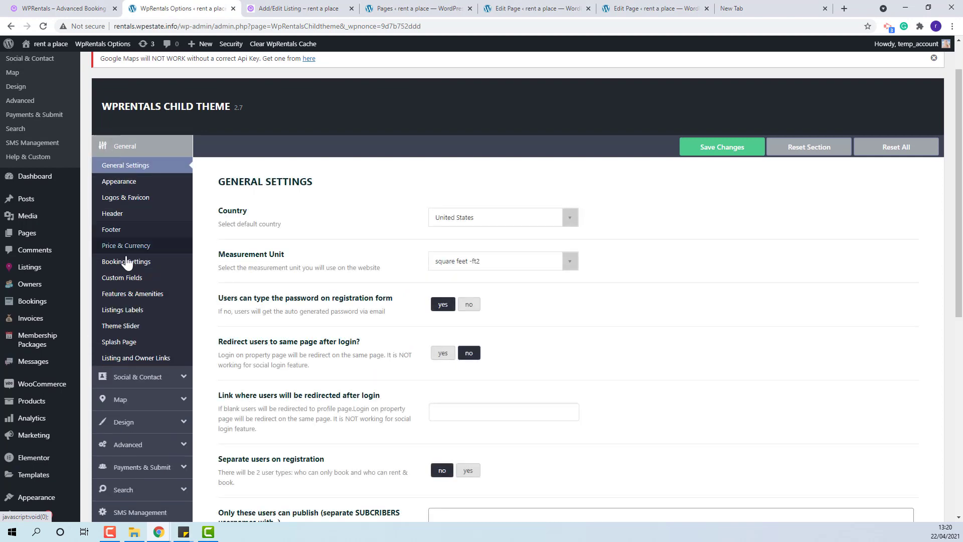
left_click(126, 263)
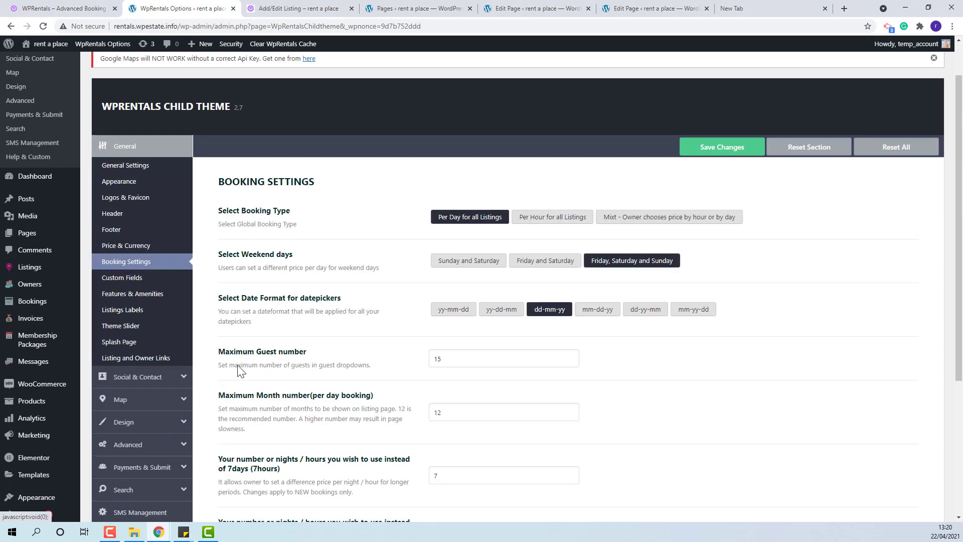
double_click(439, 359)
left_click_drag(439, 359, 416, 359)
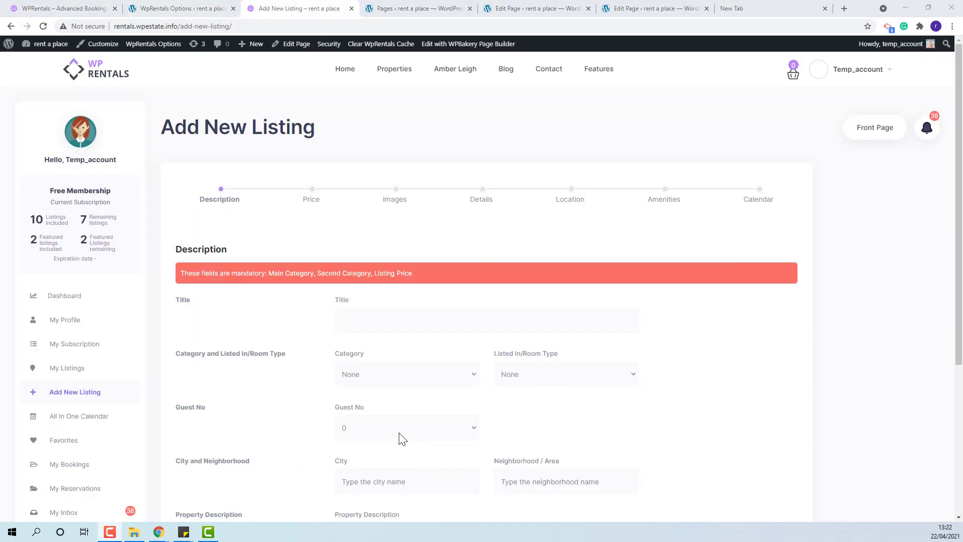
left_click(399, 433)
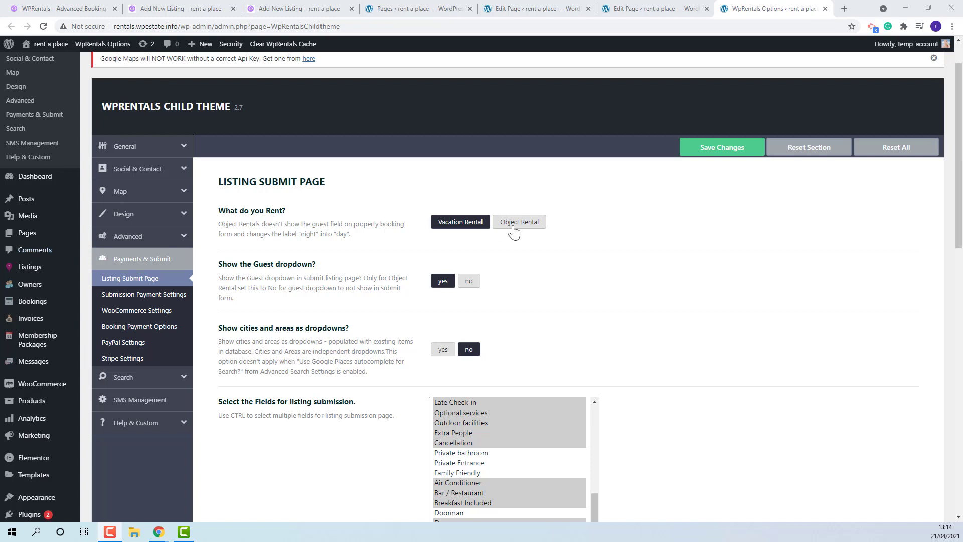
Choose Object Rental under What do you Rent? and set Show the Guest dropdown to no.
left_click(534, 232)
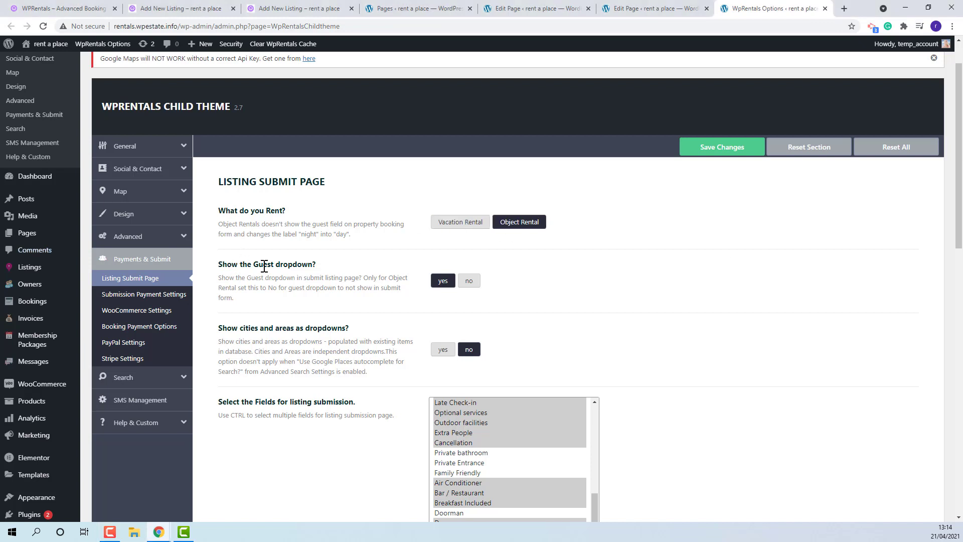
left_click(469, 281)
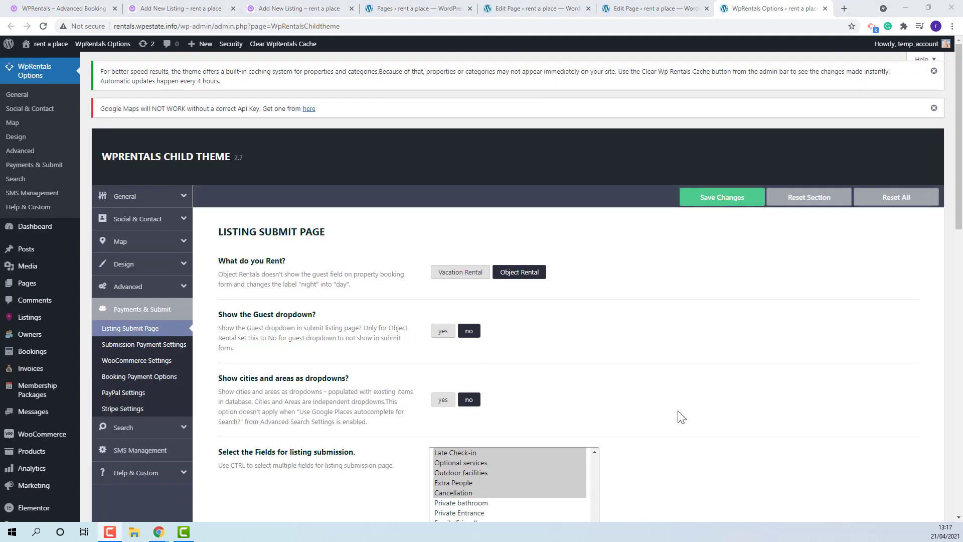
scroll(674, 394, "down", 5)
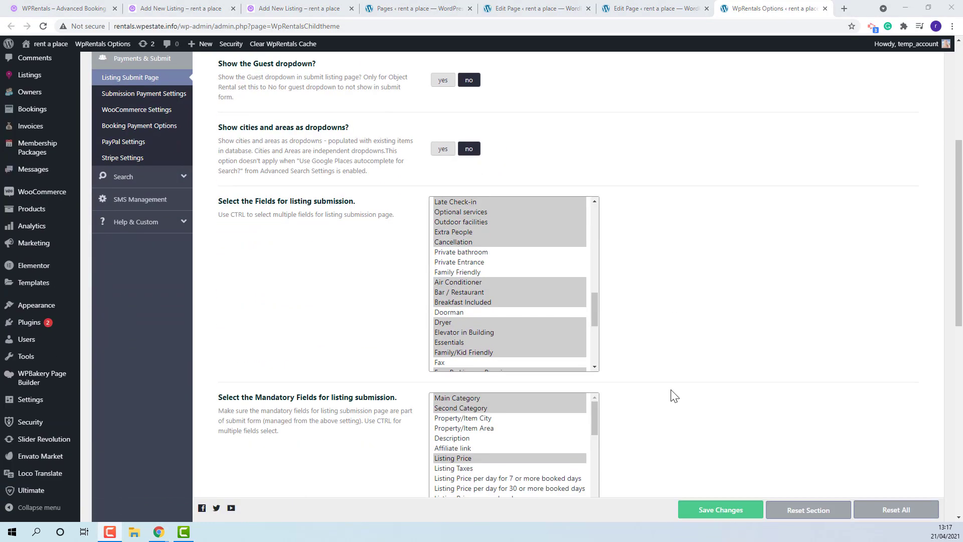
left_click_drag(595, 309, 592, 201)
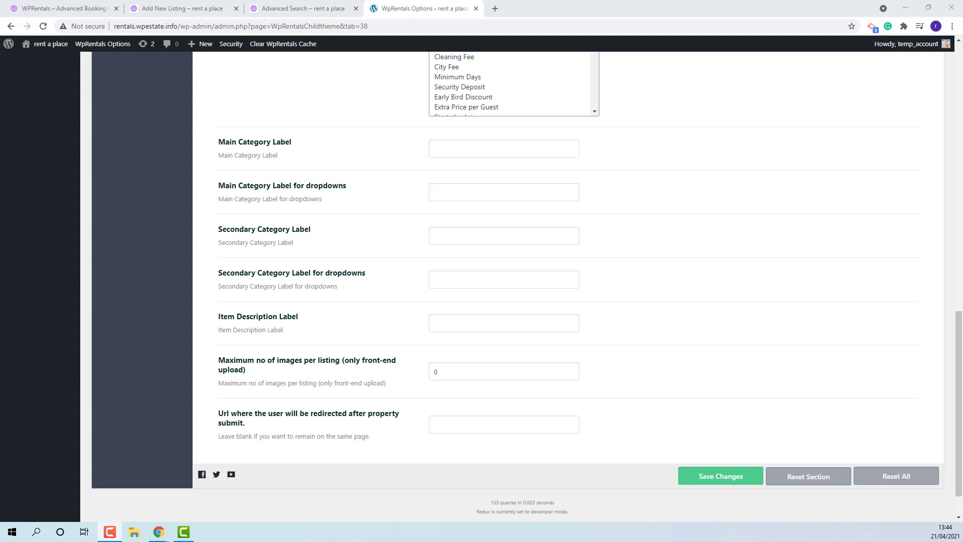
Enter the labels 1–5 in the category and Item Description Label fields.
left_click(479, 153)
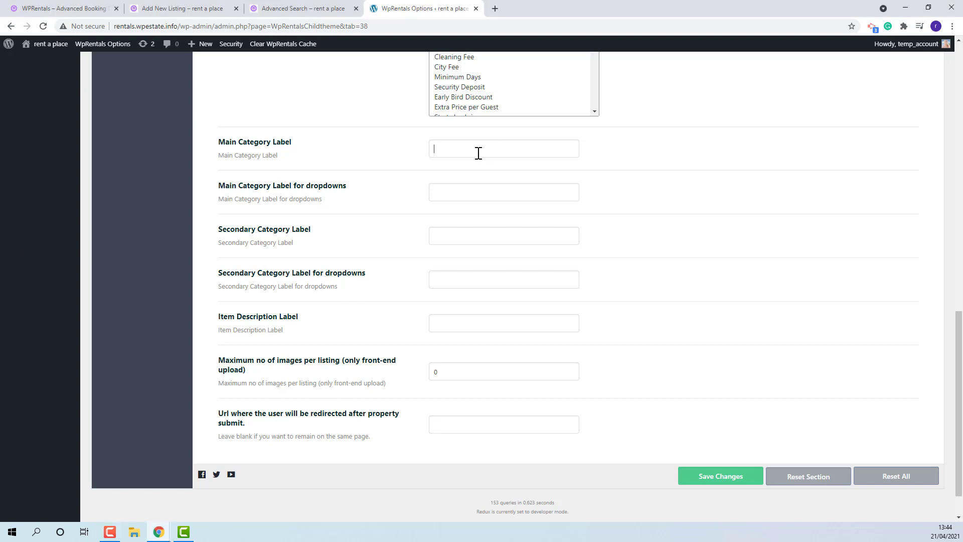
left_click(458, 192)
type("2")
left_click(457, 230)
type("3")
type("4")
type("5")
Save the changes and reload the Add New Listing form to show the new labels.
left_click(730, 480)
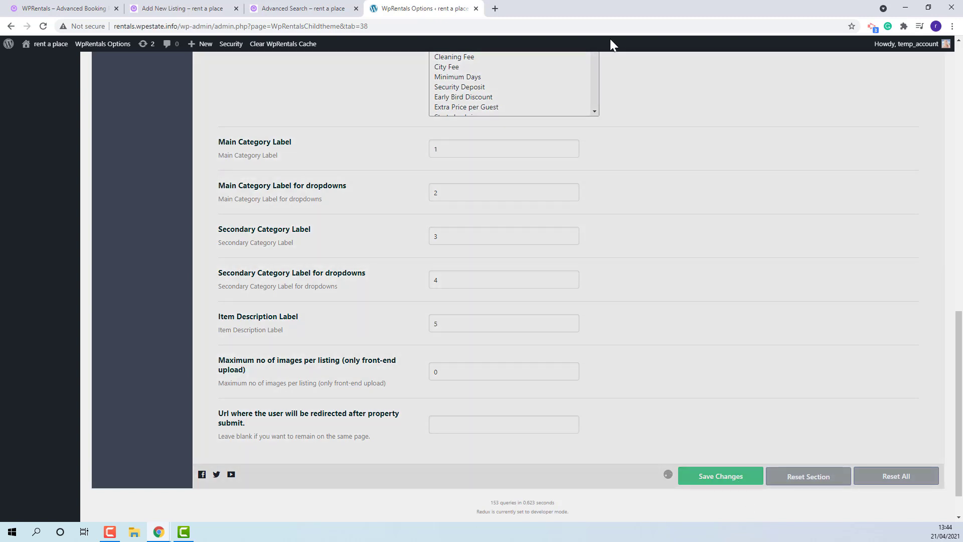
left_click(182, 9)
left_click(43, 26)
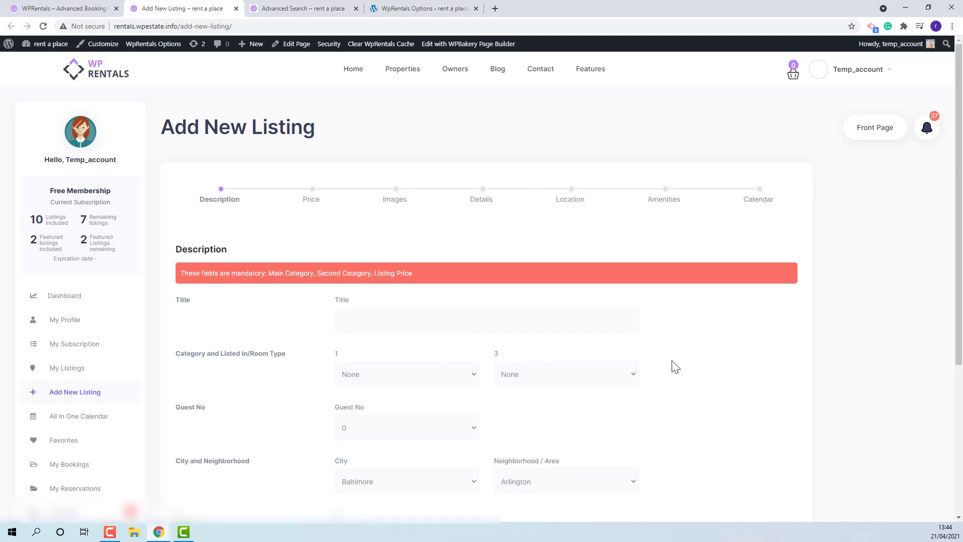
Scroll the submission form, then check the Advanced Search category dropdowns labelled 2 and 4.
scroll(680, 367, "down", 5)
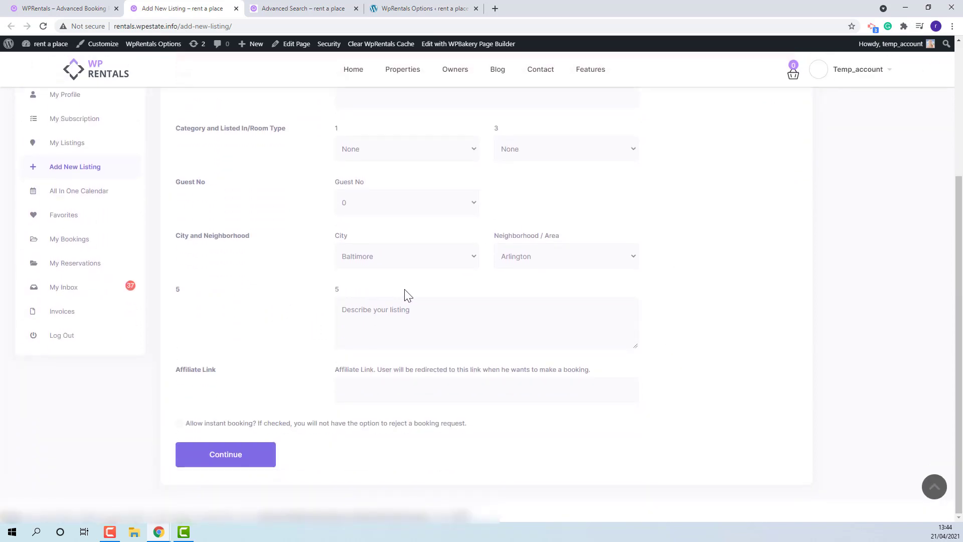
left_click(289, 6)
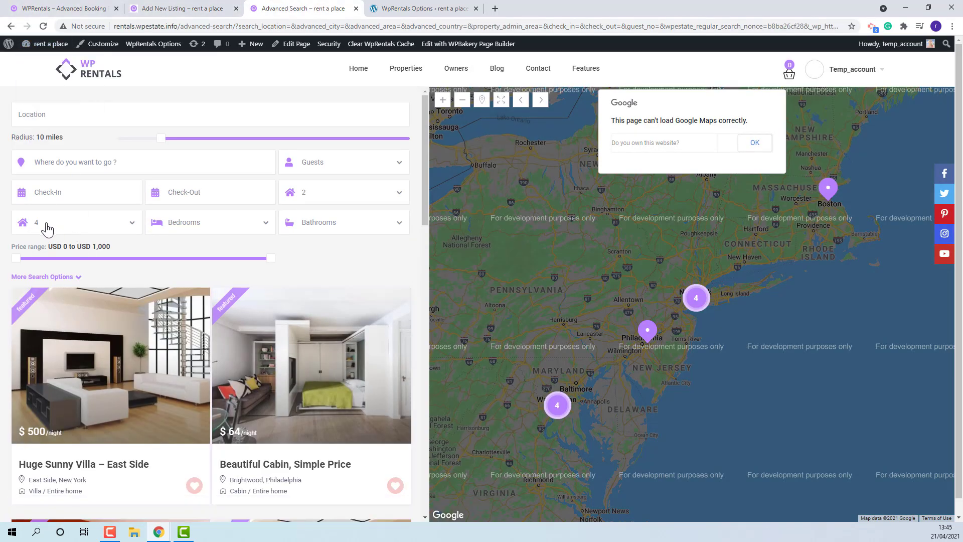
left_click(347, 198)
left_click(61, 224)
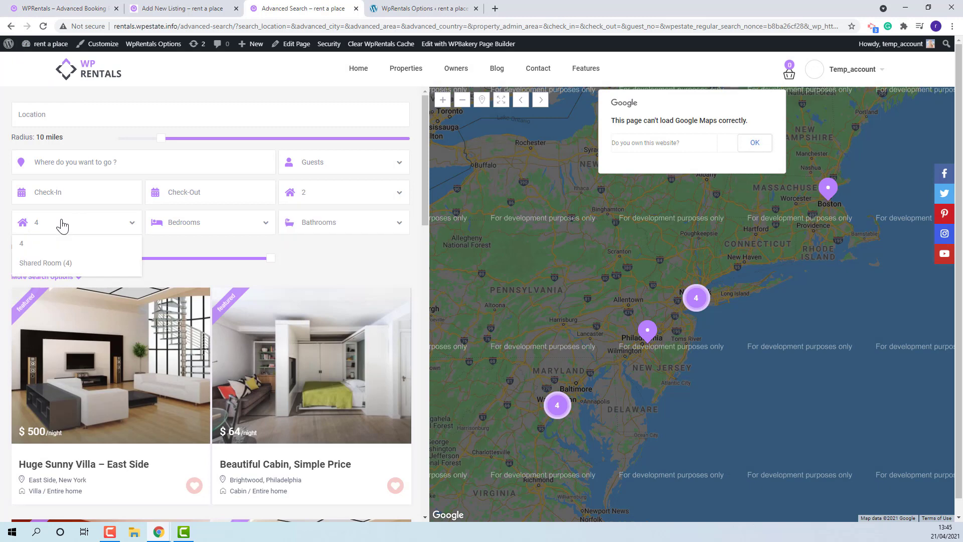